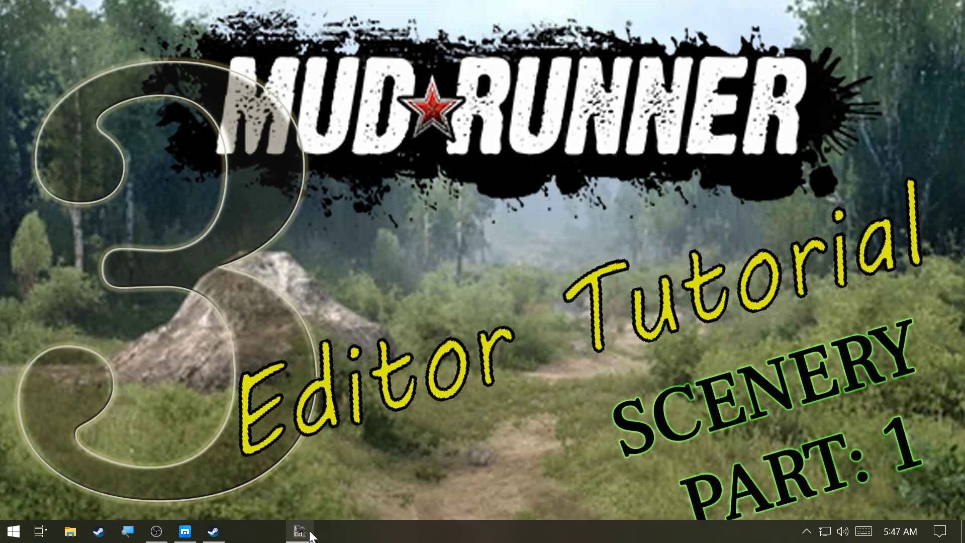
# Step: Switch to the MudRunner Editor and activate the brush for the grass_to_dirt(mtrl_base.tga) material
pyautogui.click(301, 533)
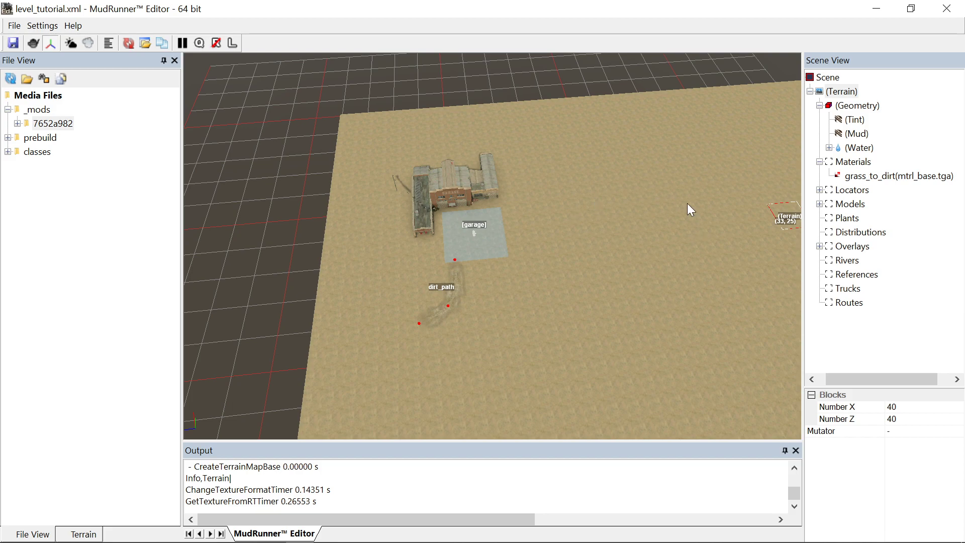
pyautogui.click(876, 176)
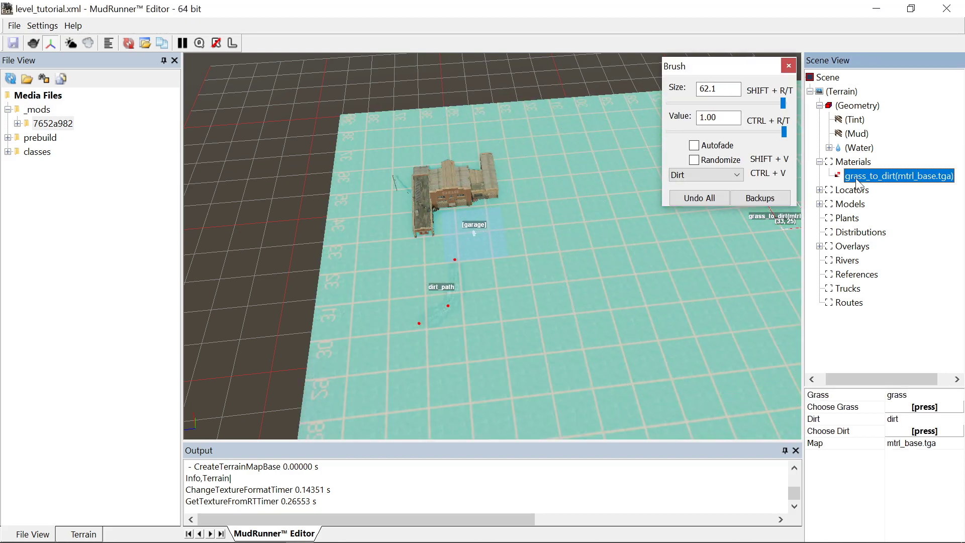
pyautogui.click(820, 162)
pyautogui.click(819, 162)
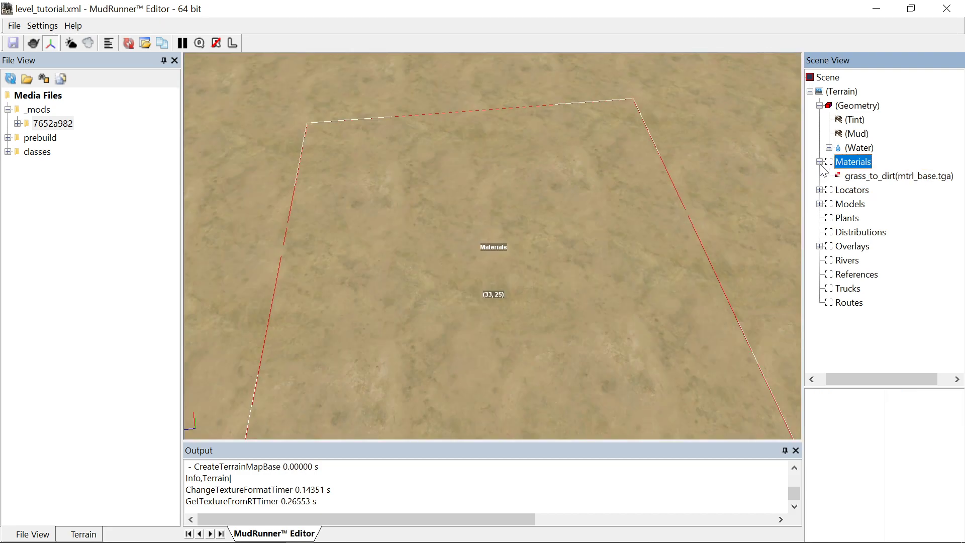
pyautogui.scroll(-10, 488, 209)
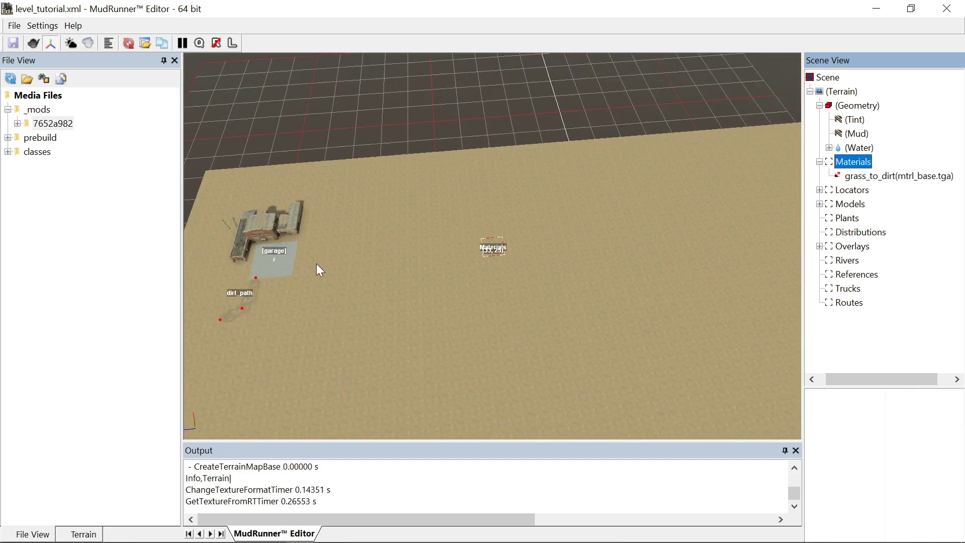
pyautogui.scroll(2, 273, 267)
pyautogui.scroll(2, 274, 267)
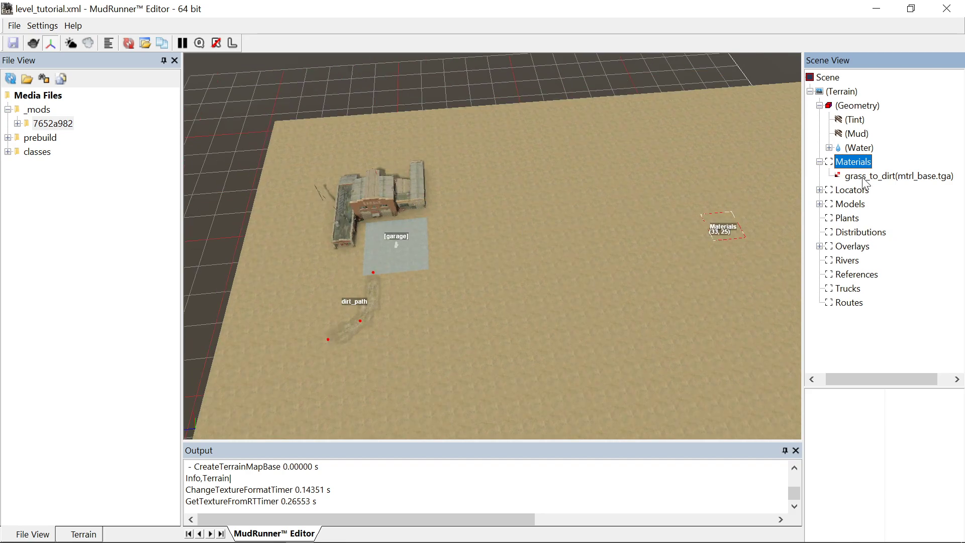
pyautogui.click(900, 176)
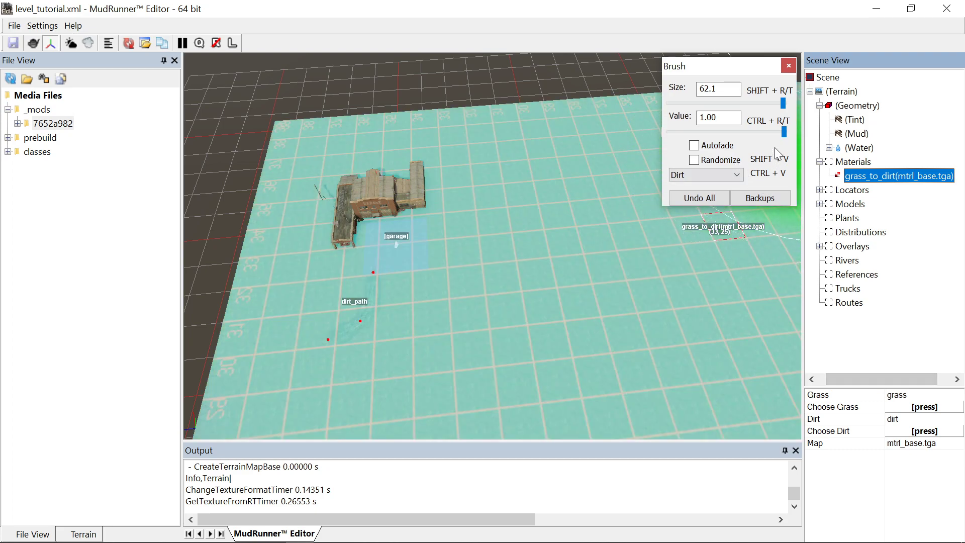
# Step: Set the material brush's value to 0.50 and its size to 6
pyautogui.moveTo(784, 132); pyautogui.dragTo(726, 130)
pyautogui.moveTo(723, 89); pyautogui.dragTo(692, 90)
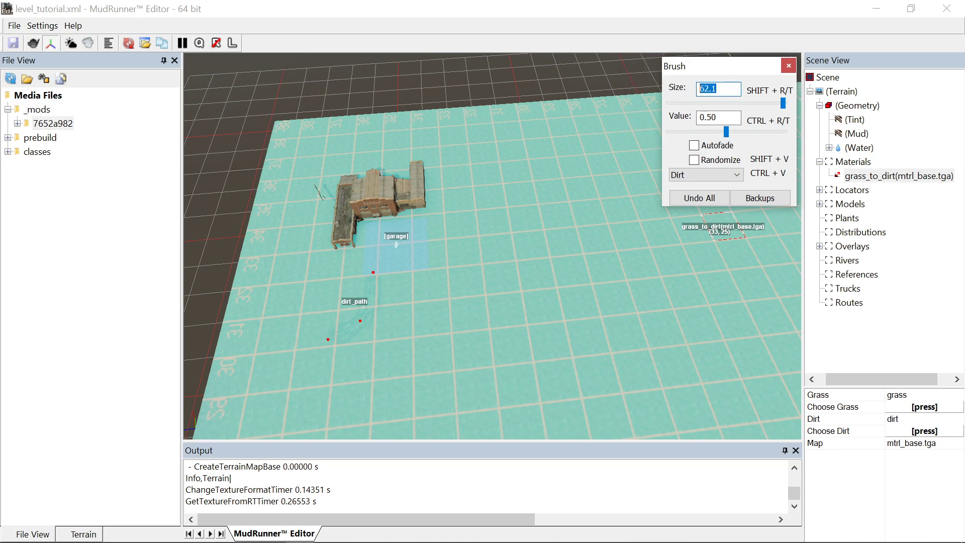
pyautogui.write('6')
pyautogui.click(722, 118)
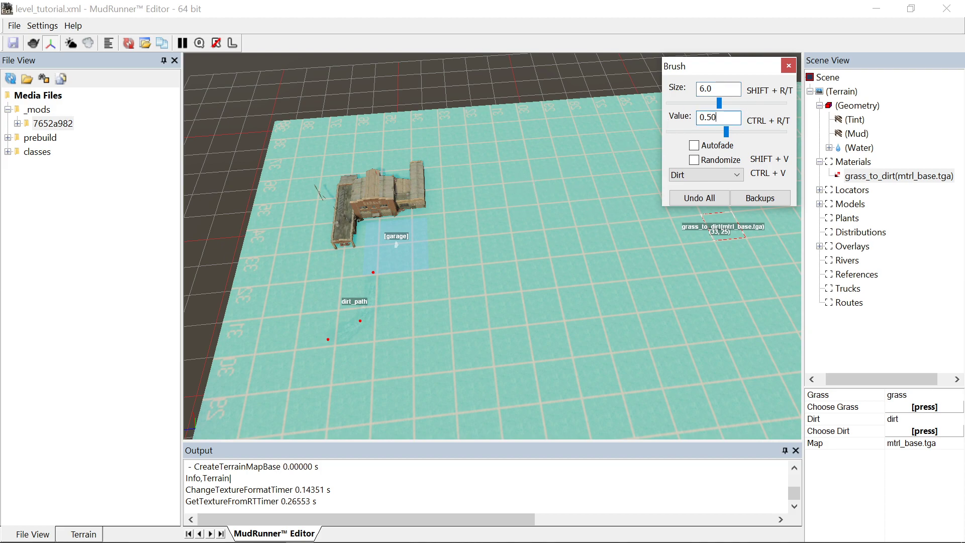
# Step: Try the material brush at size 64, and restore its size to 6
pyautogui.moveTo(720, 104); pyautogui.dragTo(785, 104)
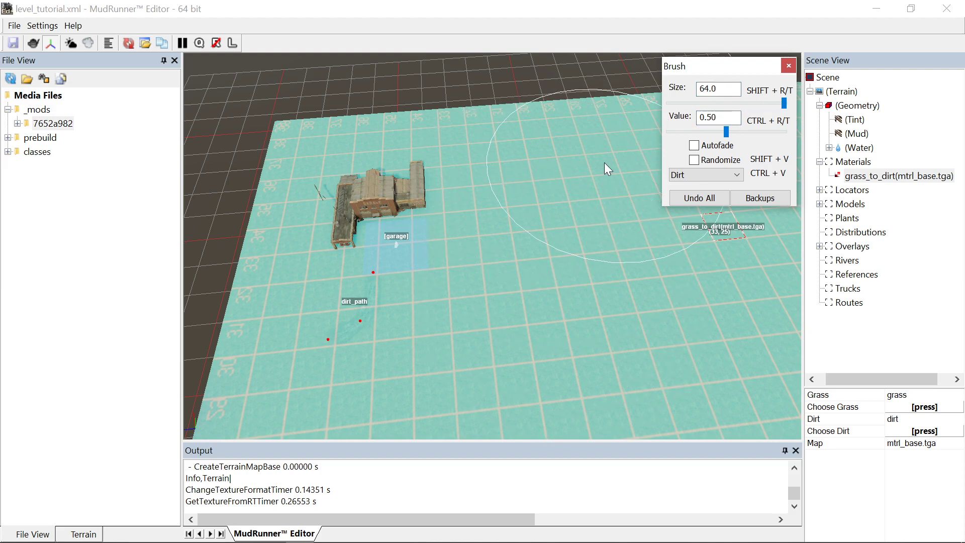
pyautogui.moveTo(724, 89); pyautogui.dragTo(624, 94)
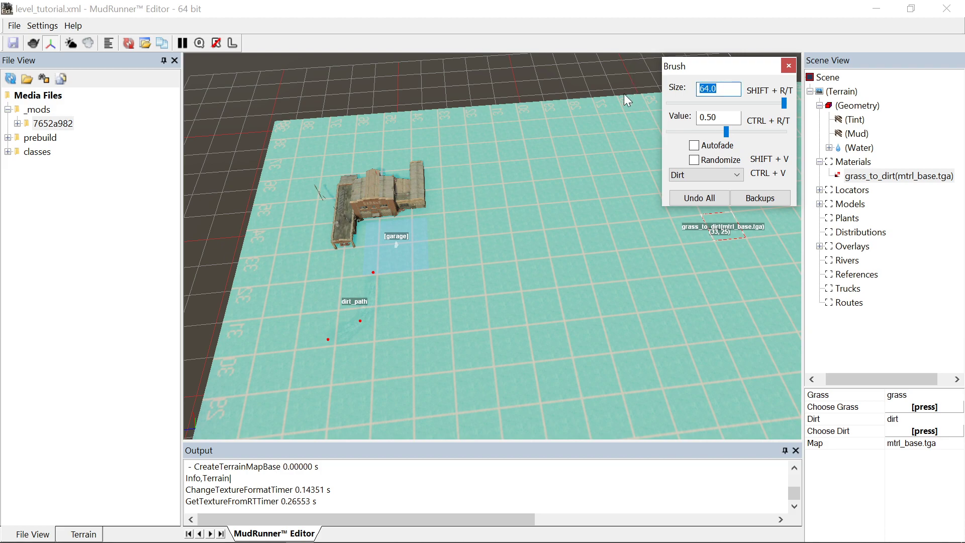
pyautogui.write('6')
pyautogui.press('Tab')
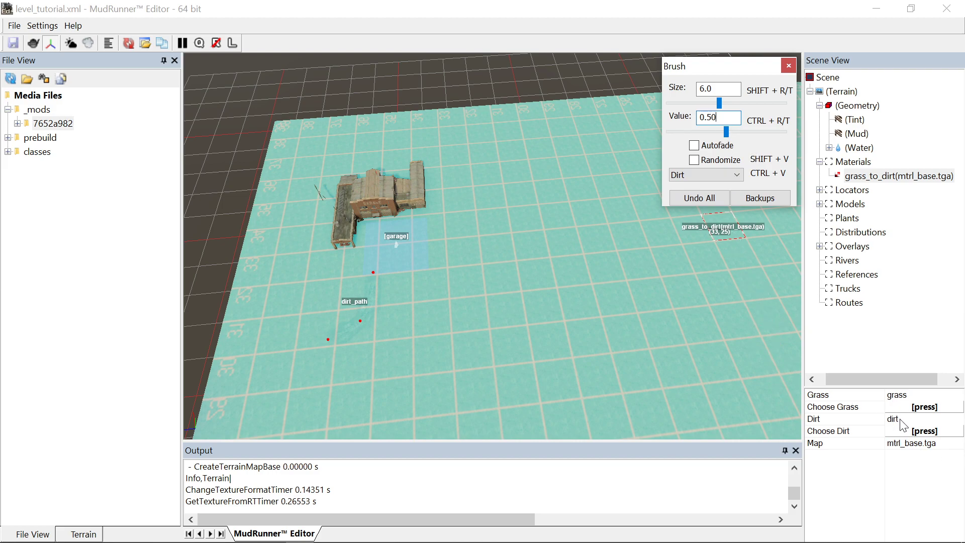
# Step: Try the lowest and highest brush values for the grass_to_dirt material, restore 0.50, and leave the brush by selecting the terrain
pyautogui.click(897, 177)
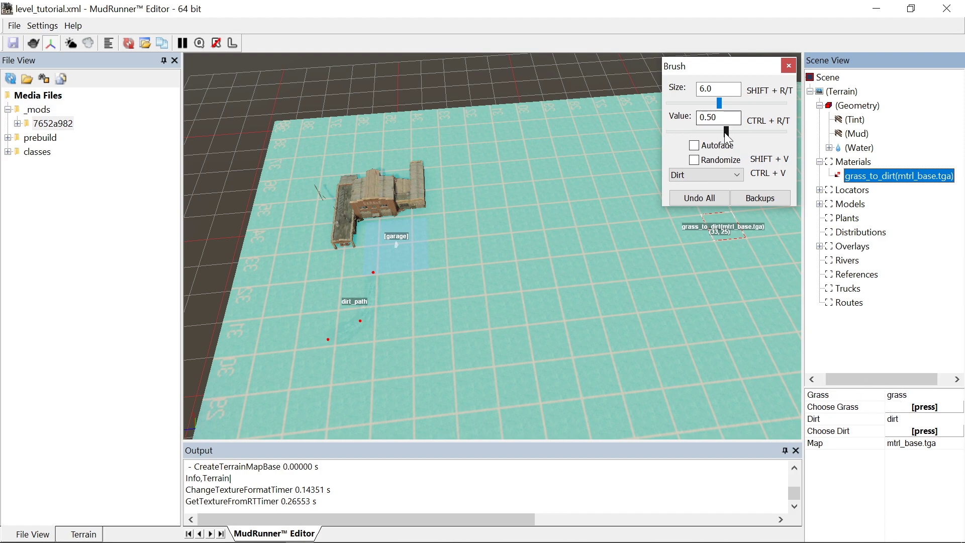
pyautogui.moveTo(726, 132); pyautogui.dragTo(690, 131)
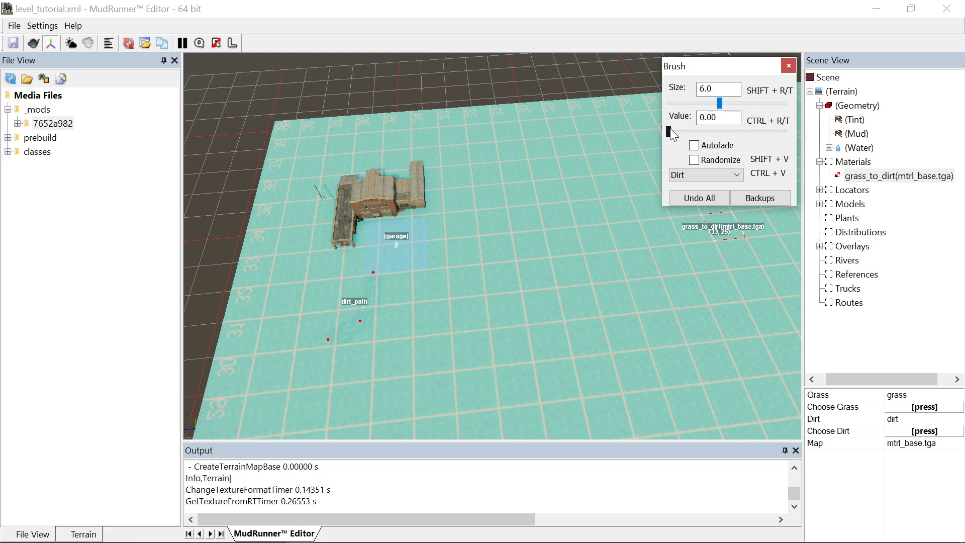
pyautogui.moveTo(678, 131); pyautogui.dragTo(668, 132)
pyautogui.moveTo(668, 132); pyautogui.dragTo(792, 132)
pyautogui.moveTo(784, 132); pyautogui.dragTo(728, 129)
pyautogui.doubleClick(716, 340)
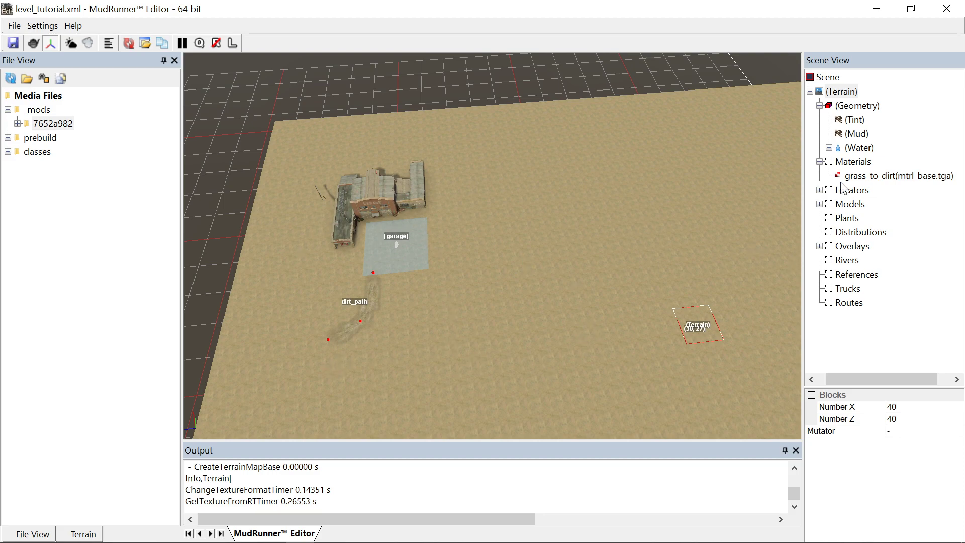
# Step: Examine the texture assets available for the grass and dirt layers of the grass_to_dirt material without changing either one
pyautogui.click(868, 177)
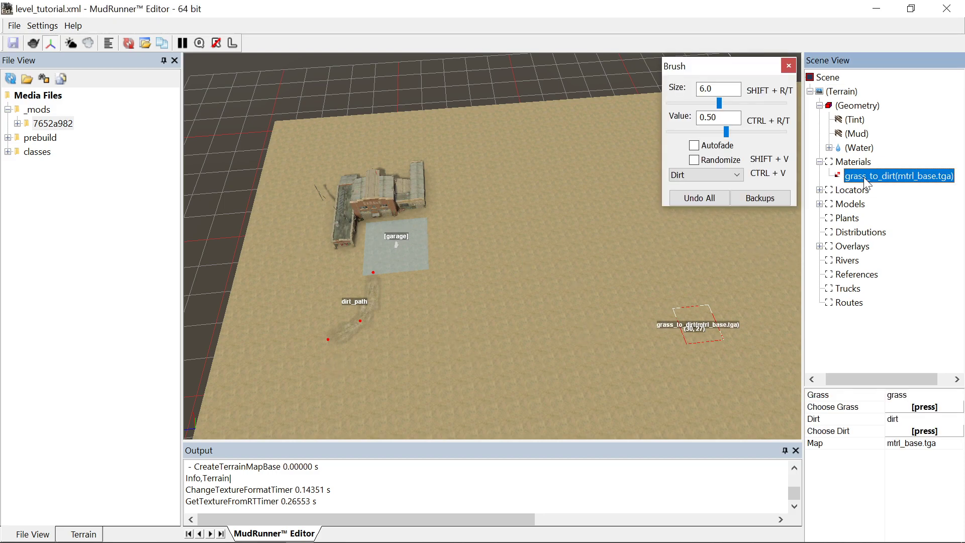
pyautogui.click(923, 407)
pyautogui.click(923, 408)
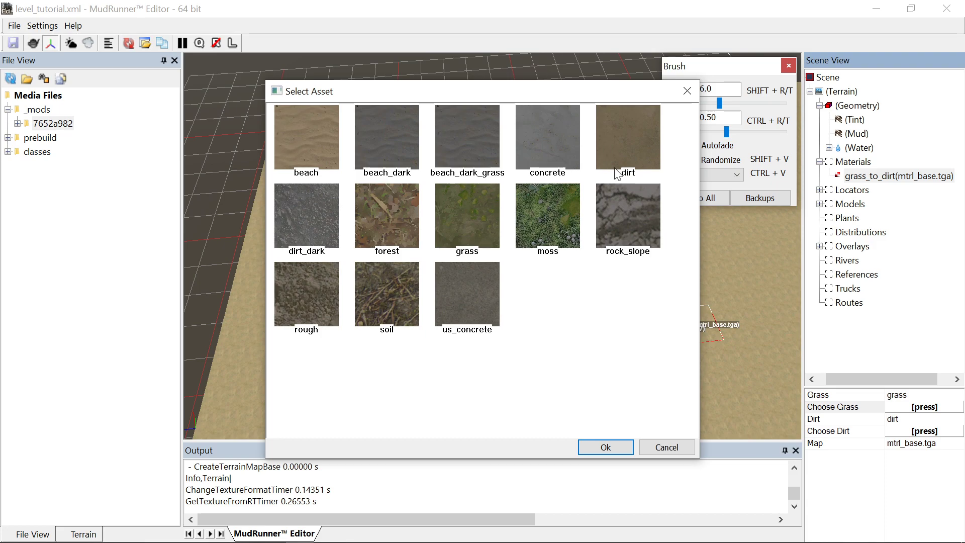
pyautogui.click(667, 449)
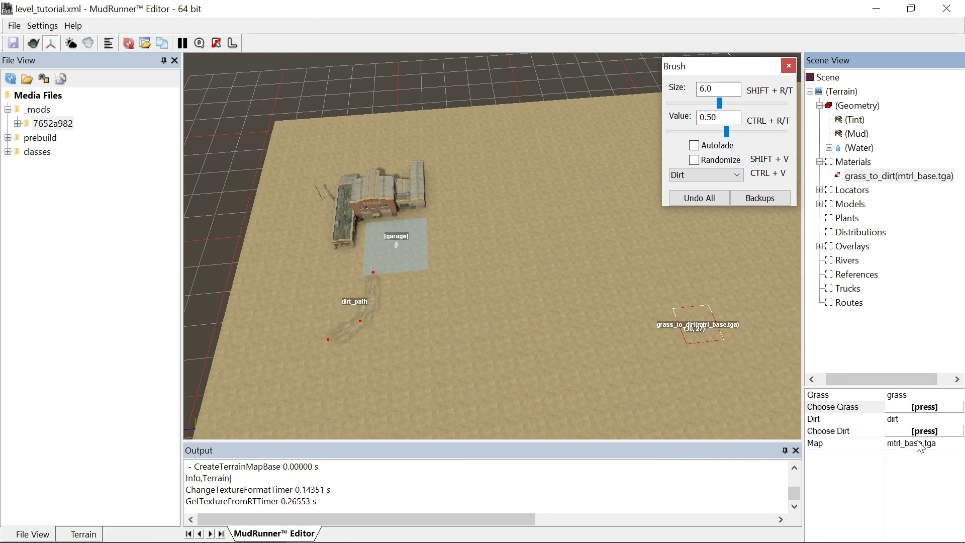
pyautogui.click(925, 431)
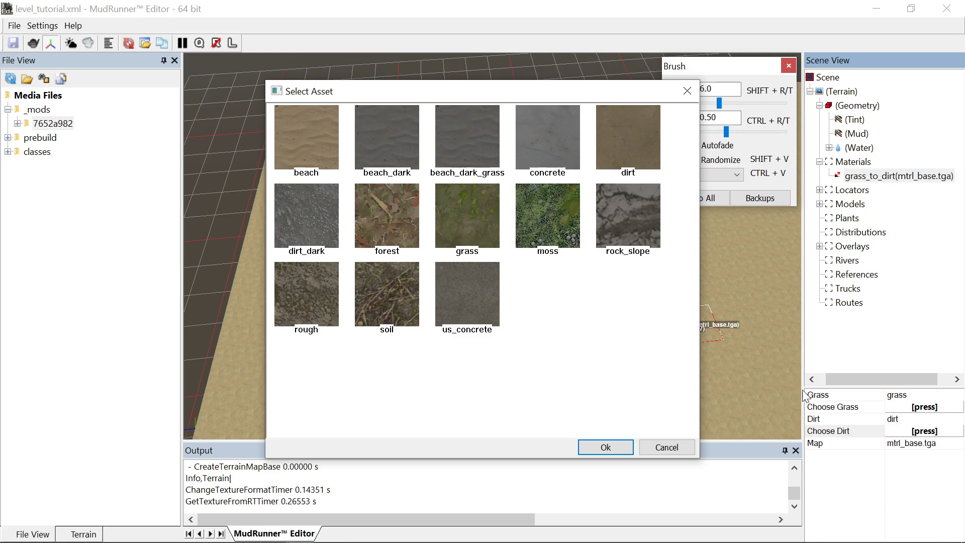
pyautogui.click(667, 448)
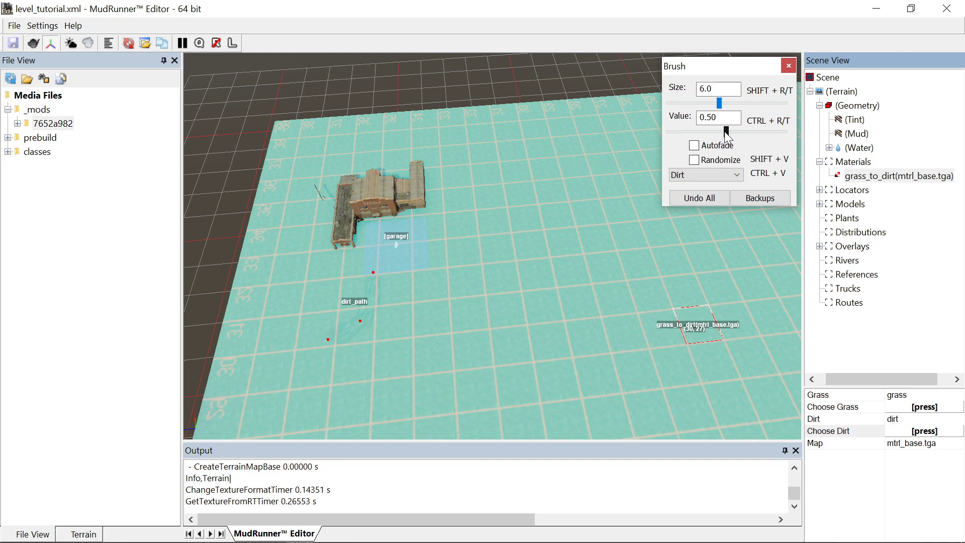
# Step: Paint a wide grass ring around the garage and a strip leading away from it with brush size 18.8 and value 0.22, and rebuild the terrain
pyautogui.moveTo(723, 129)
pyautogui.mouseDown()
pyautogui.moveTo(708, 132)
pyautogui.moveTo(724, 103)
pyautogui.moveTo(746, 106)
pyautogui.mouseUp()
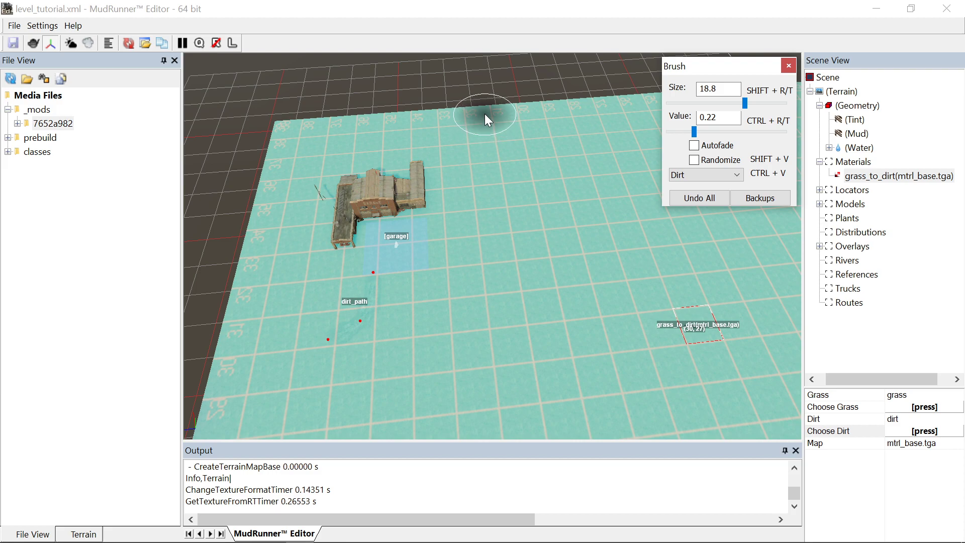
pyautogui.moveTo(485, 114)
pyautogui.mouseDown()
pyautogui.moveTo(535, 199)
pyautogui.moveTo(531, 272)
pyautogui.moveTo(465, 317)
pyautogui.moveTo(323, 345)
pyautogui.moveTo(283, 314)
pyautogui.moveTo(263, 267)
pyautogui.moveTo(277, 136)
pyautogui.moveTo(339, 126)
pyautogui.moveTo(543, 109)
pyautogui.moveTo(573, 148)
pyautogui.moveTo(568, 142)
pyautogui.moveTo(573, 169)
pyautogui.moveTo(553, 148)
pyautogui.moveTo(593, 195)
pyautogui.moveTo(555, 266)
pyautogui.moveTo(477, 331)
pyautogui.moveTo(340, 354)
pyautogui.moveTo(267, 314)
pyautogui.moveTo(253, 269)
pyautogui.moveTo(285, 119)
pyautogui.moveTo(282, 131)
pyautogui.moveTo(423, 115)
pyautogui.moveTo(491, 133)
pyautogui.moveTo(368, 122)
pyautogui.moveTo(294, 146)
pyautogui.moveTo(270, 173)
pyautogui.moveTo(246, 286)
pyautogui.moveTo(294, 344)
pyautogui.moveTo(435, 358)
pyautogui.moveTo(535, 317)
pyautogui.moveTo(577, 189)
pyautogui.moveTo(559, 128)
pyautogui.mouseUp()
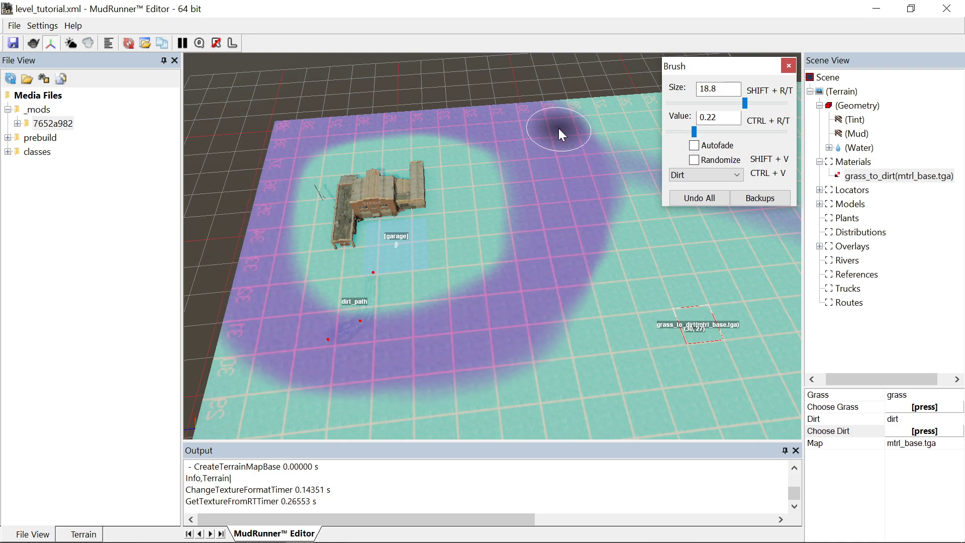
pyautogui.hotkey('ctrl', 'b')
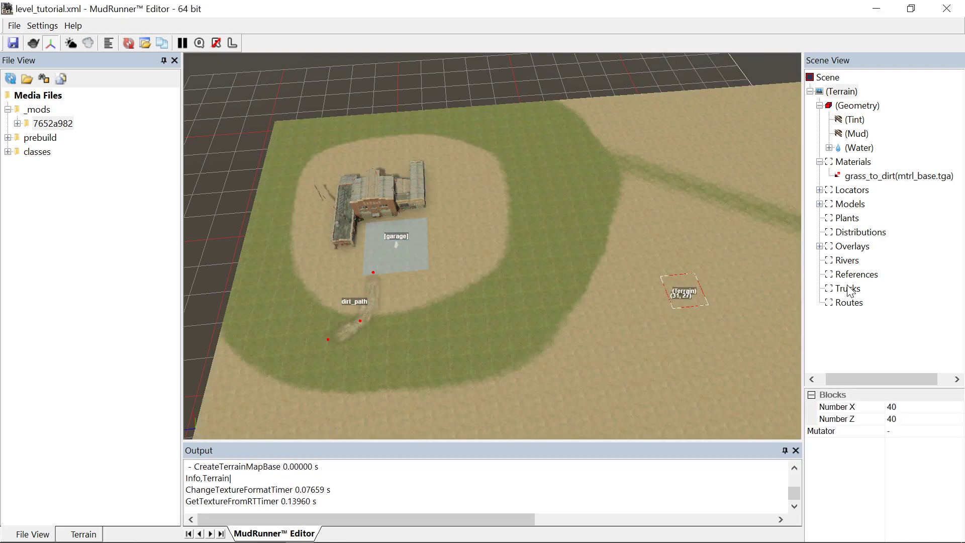
# Step: Paint dirt over the grass strip outside the ring with the brush value set to 1.00, and rebuild the terrain
pyautogui.click(886, 179)
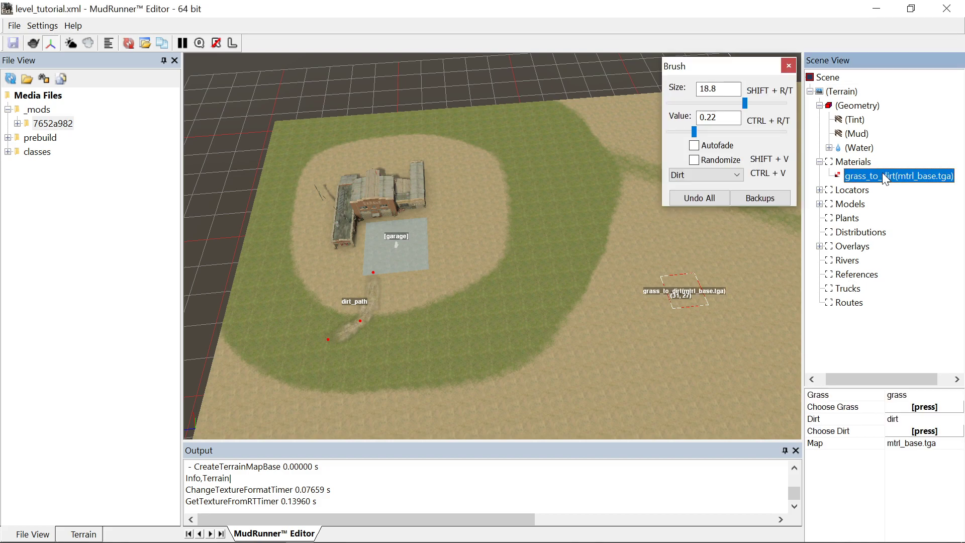
pyautogui.scroll(-3, 634, 216)
pyautogui.scroll(3, 669, 256)
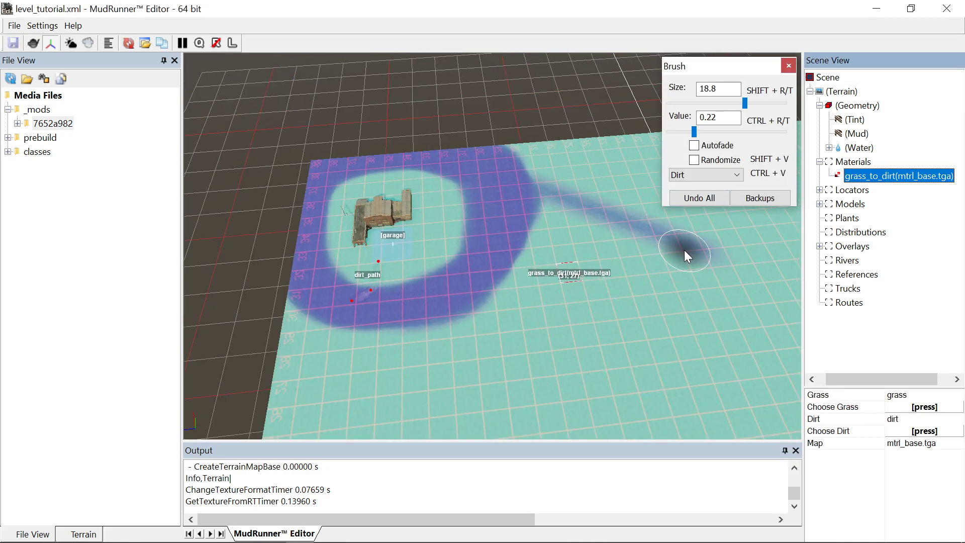
pyautogui.moveTo(694, 131); pyautogui.dragTo(804, 135)
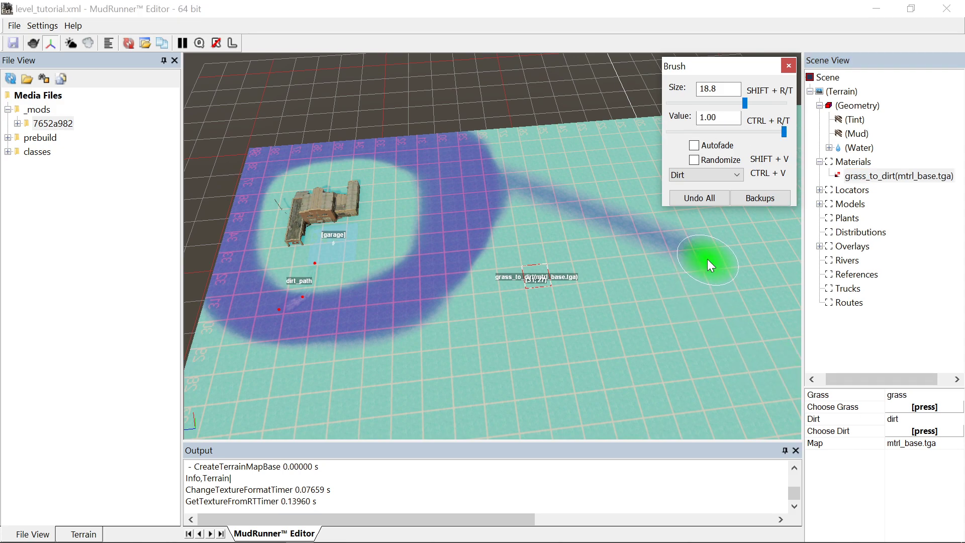
pyautogui.moveTo(707, 258)
pyautogui.mouseDown()
pyautogui.moveTo(620, 231)
pyautogui.moveTo(687, 252)
pyautogui.moveTo(634, 217)
pyautogui.moveTo(558, 200)
pyautogui.moveTo(541, 180)
pyautogui.mouseUp()
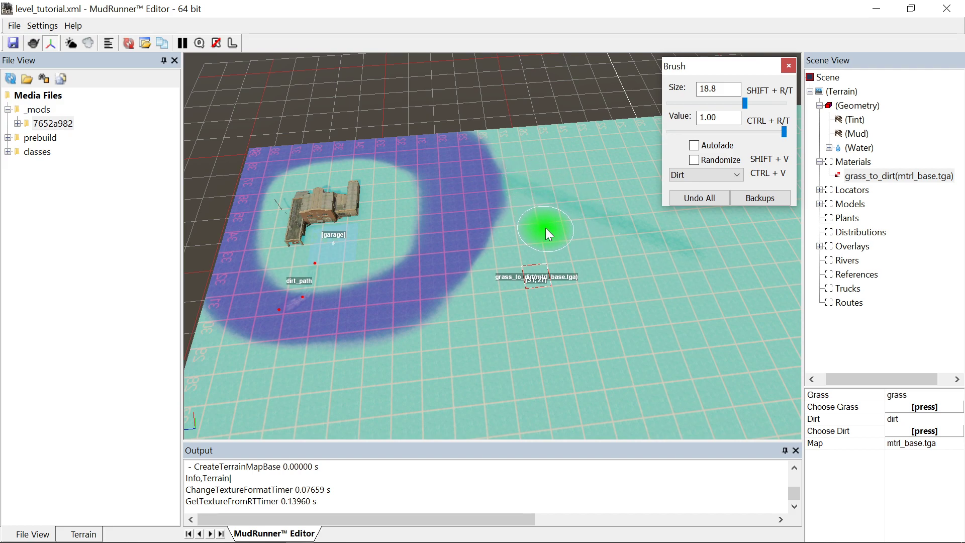
pyautogui.rightClick(598, 243)
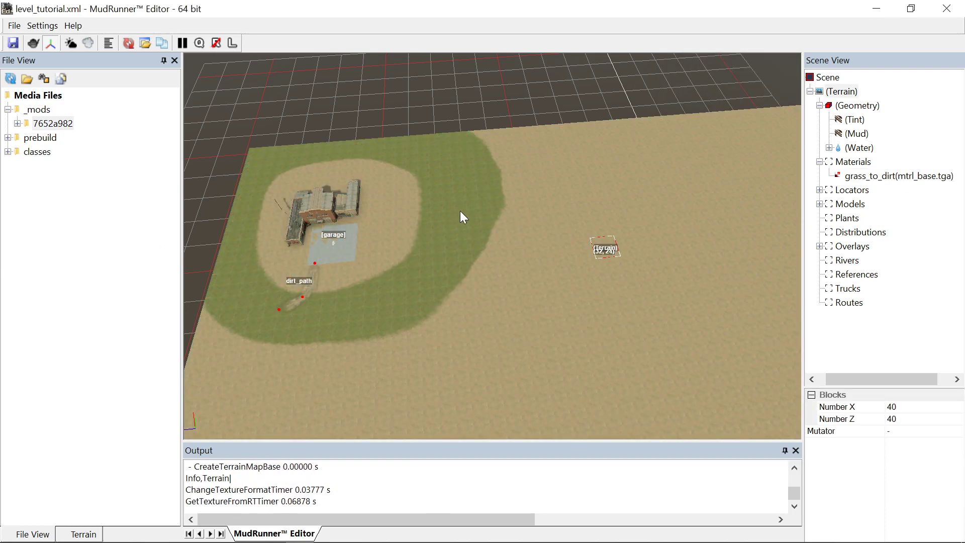
# Step: Set the grass_to_dirt brush's value to 0.80 and its size to 6
pyautogui.click(899, 177)
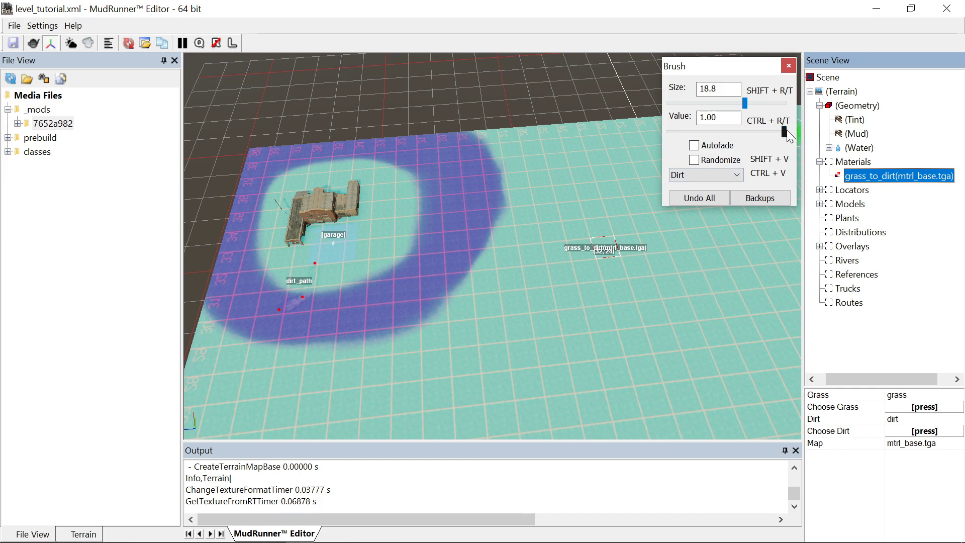
pyautogui.moveTo(784, 132)
pyautogui.mouseDown()
pyautogui.moveTo(722, 134)
pyautogui.moveTo(762, 132)
pyautogui.mouseUp()
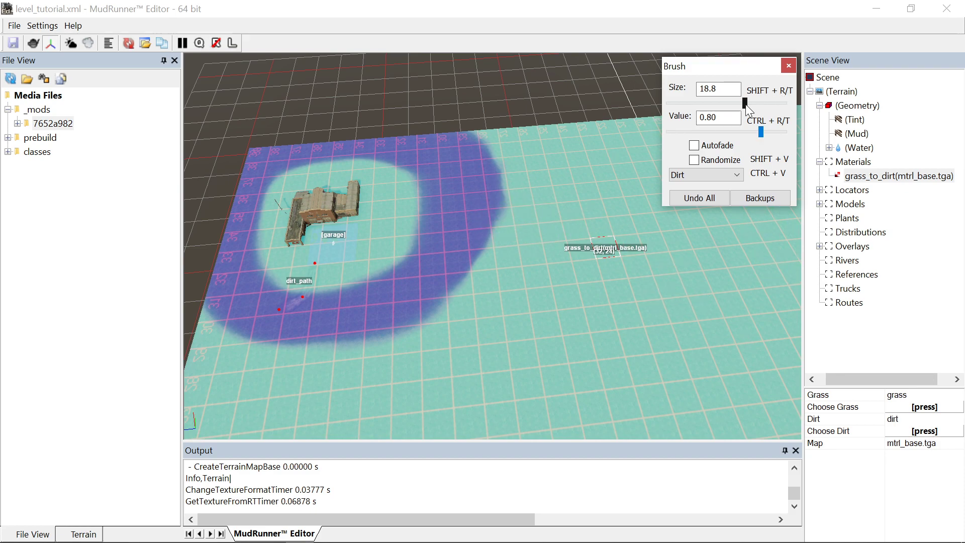
pyautogui.moveTo(726, 103); pyautogui.dragTo(719, 102)
pyautogui.write('6')
pyautogui.press('Return')
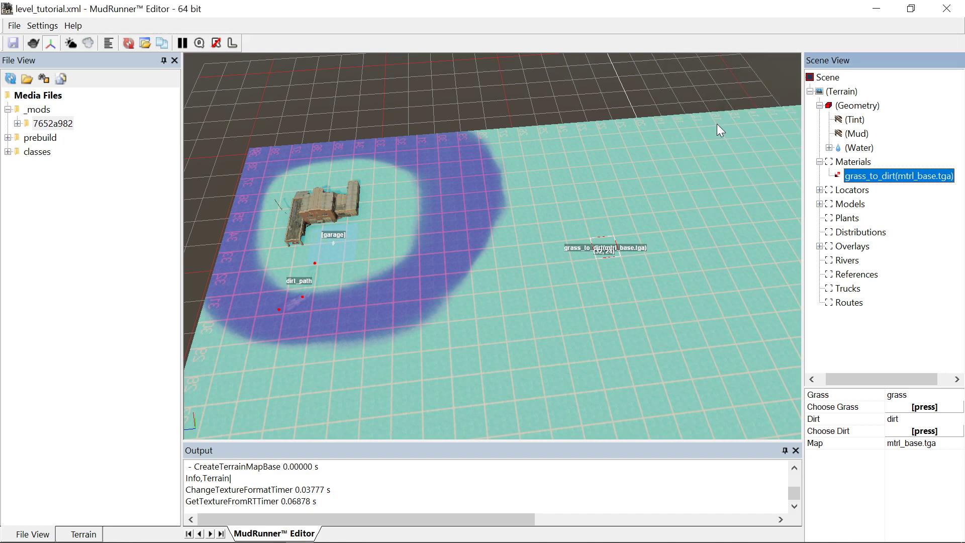
pyautogui.doubleClick(878, 176)
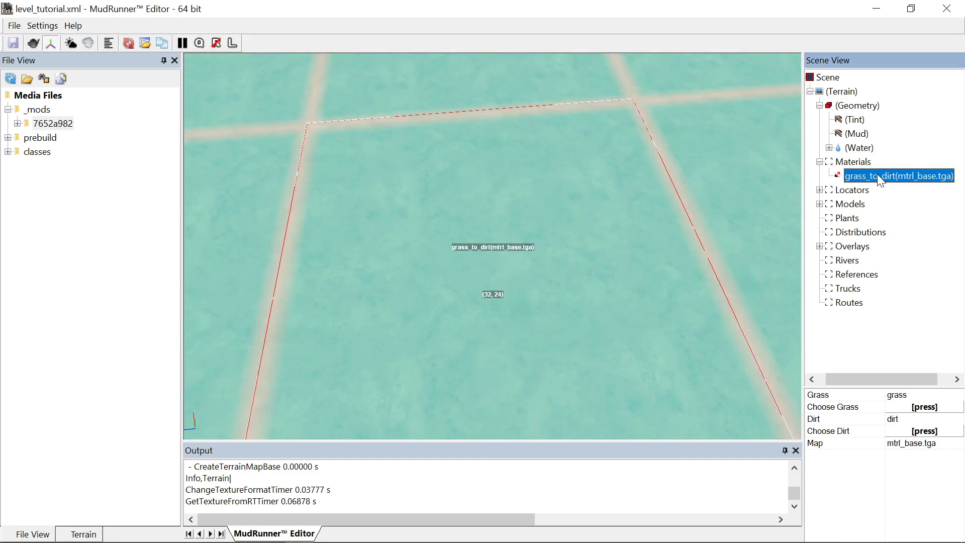
pyautogui.click(856, 163)
pyautogui.click(880, 177)
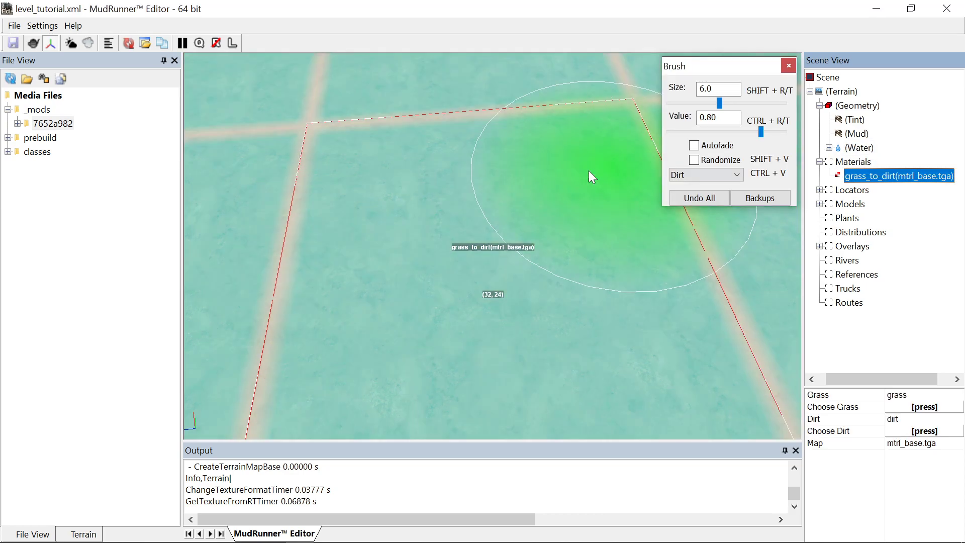
# Step: Paint a narrow dirt path across the grass ring, linking the garage yard to the open dirt area, and rebuild the changed terrain blocks
pyautogui.scroll(-5, 375, 204)
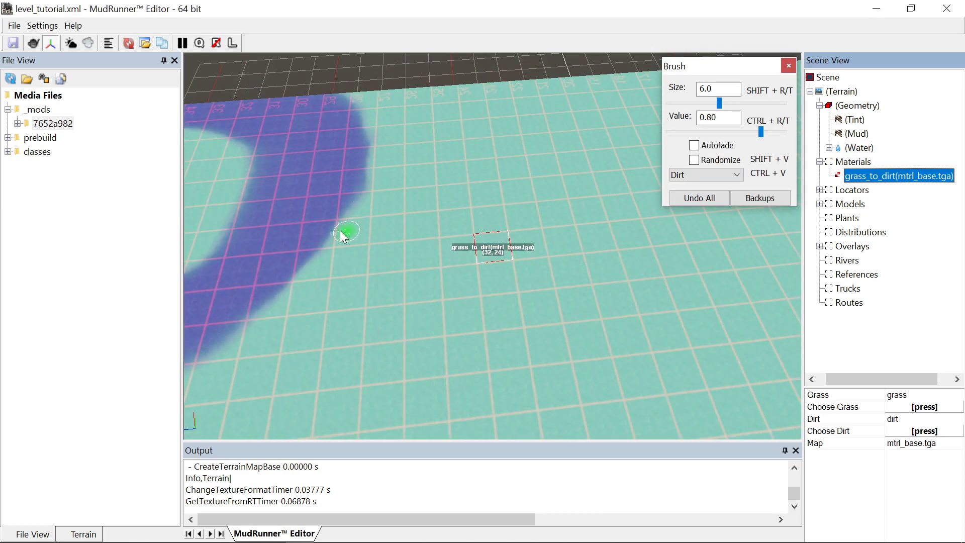
pyautogui.scroll(2, 422, 231)
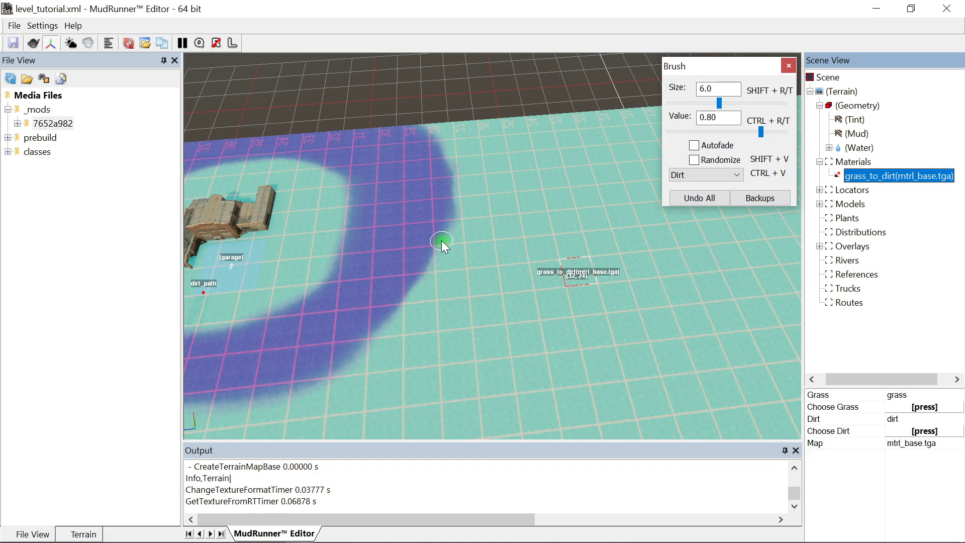
pyautogui.moveTo(454, 249); pyautogui.dragTo(433, 245)
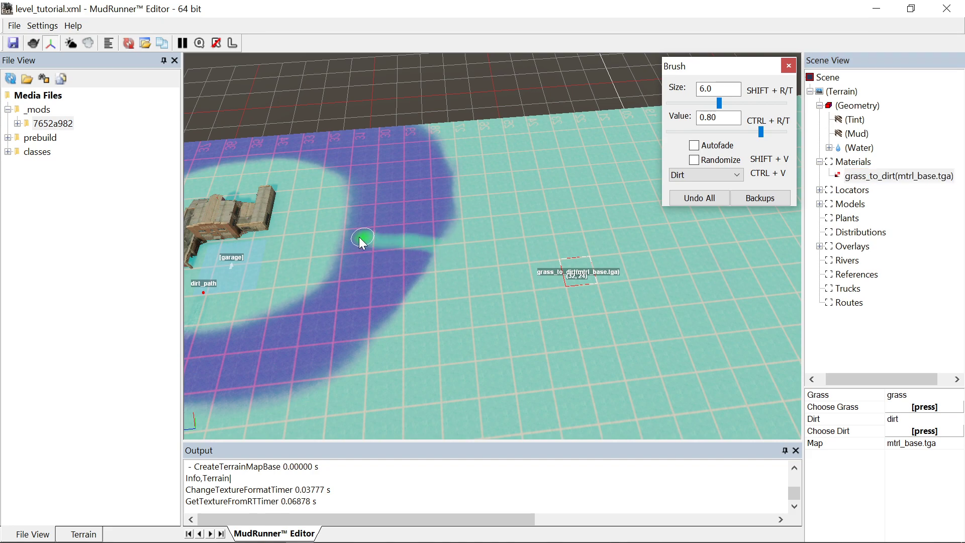
pyautogui.hotkey('ctrl', 'b')
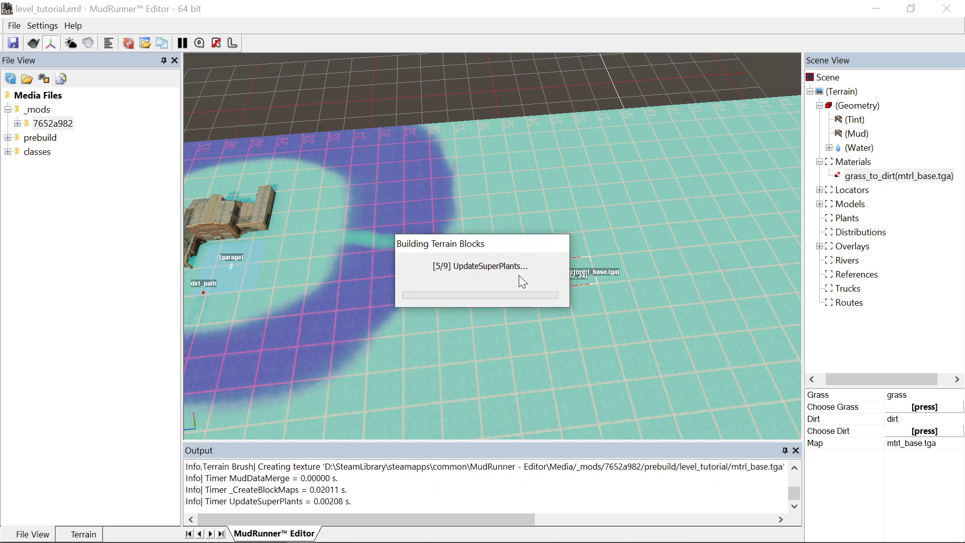
# Step: Rebuild the whole terrain and save the level_tutorial level
pyautogui.scroll(-1, 252, 288)
pyautogui.scroll(-3, 250, 288)
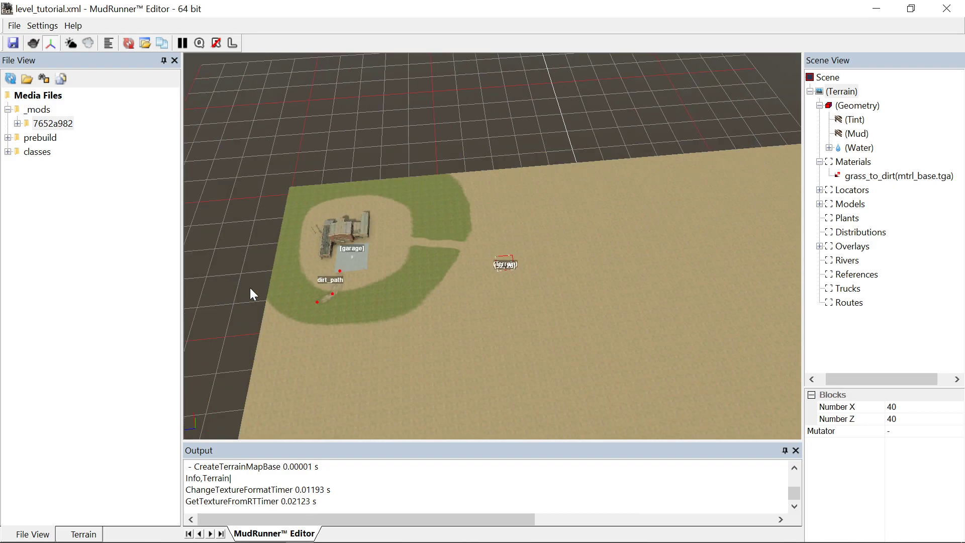
pyautogui.scroll(2, 279, 291)
pyautogui.scroll(1, 471, 263)
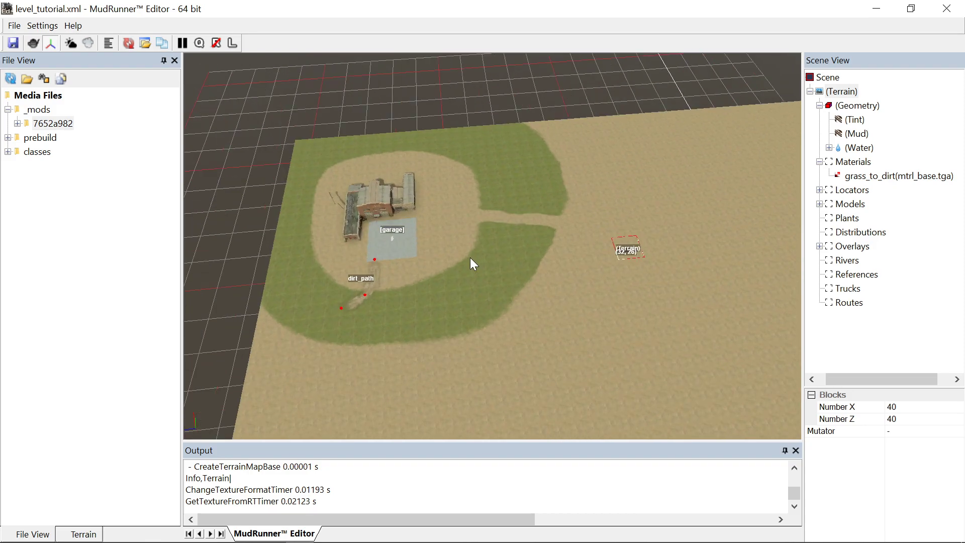
pyautogui.rightClick(630, 313)
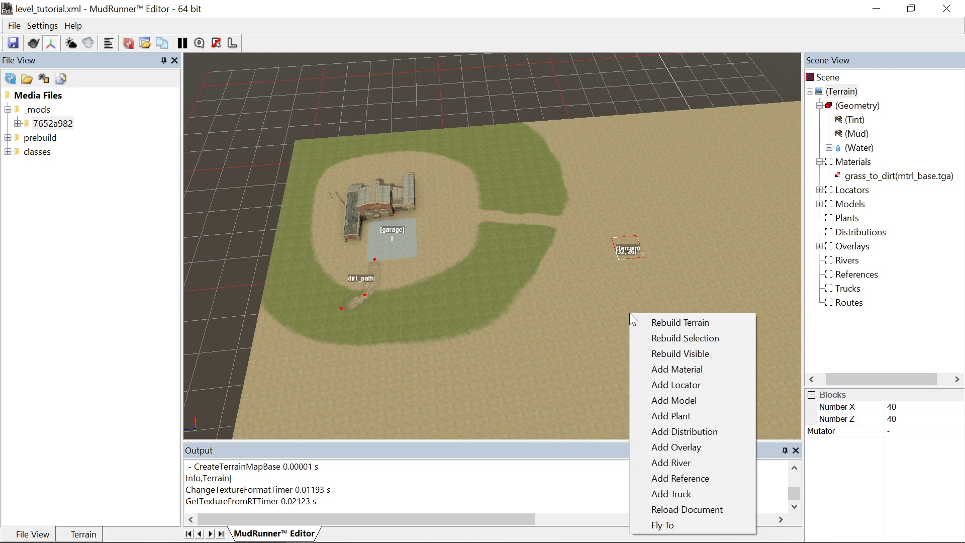
pyautogui.click(711, 322)
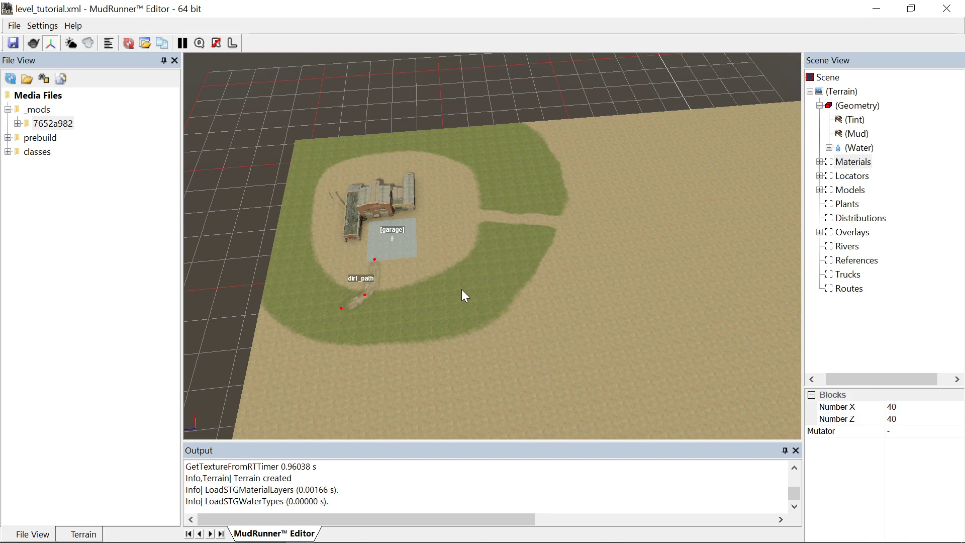
pyautogui.click(14, 26)
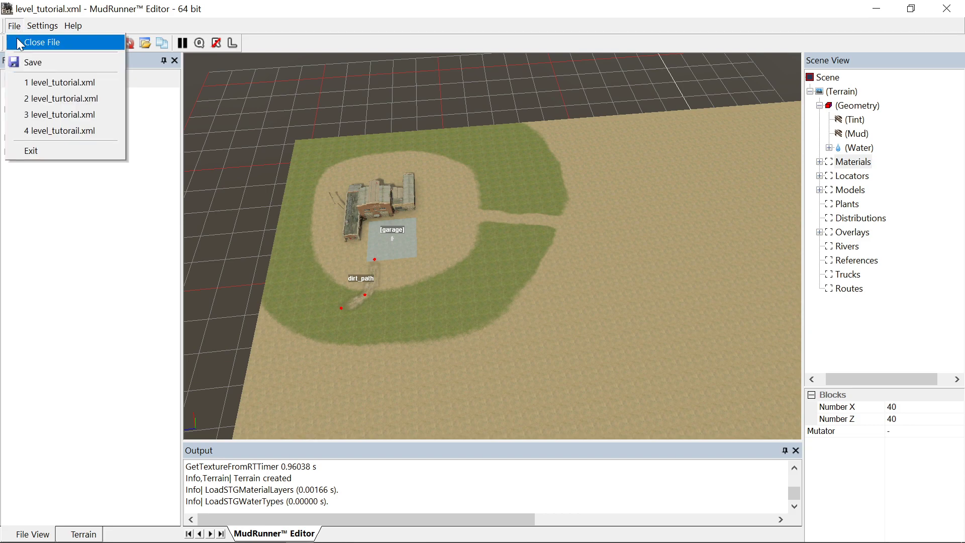
pyautogui.click(22, 61)
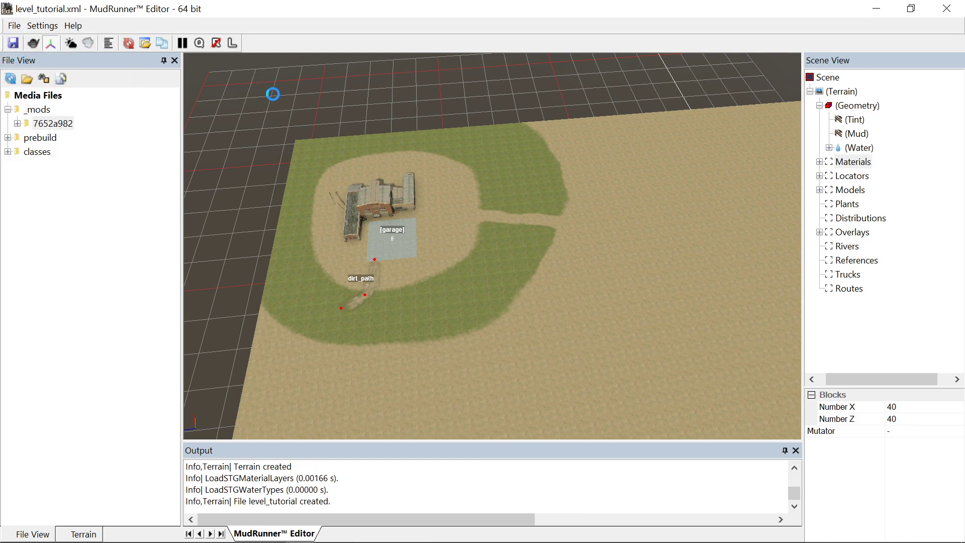